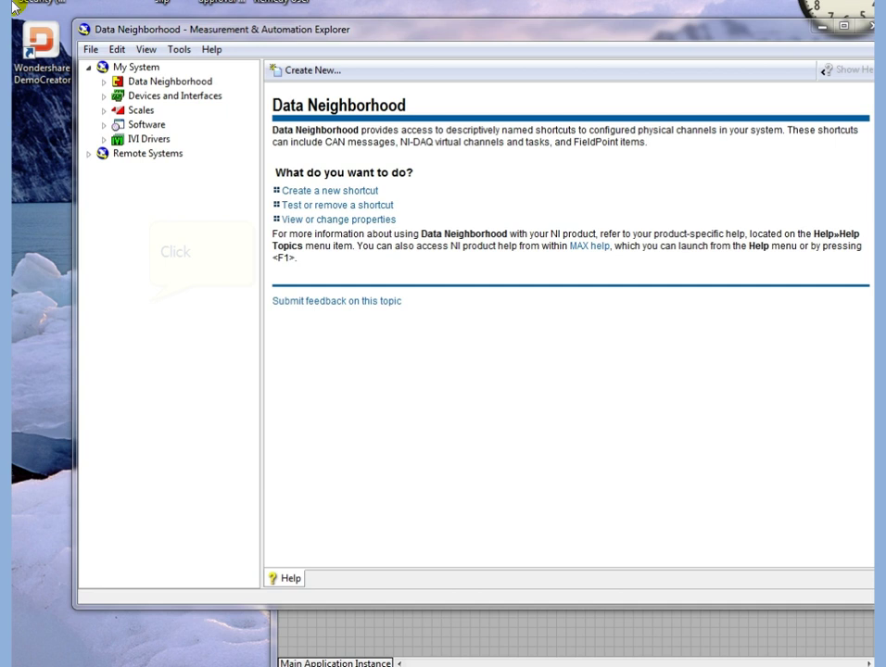
Step: Select the Data Neighborhood branch in MAX's configuration tree
click(150, 303)
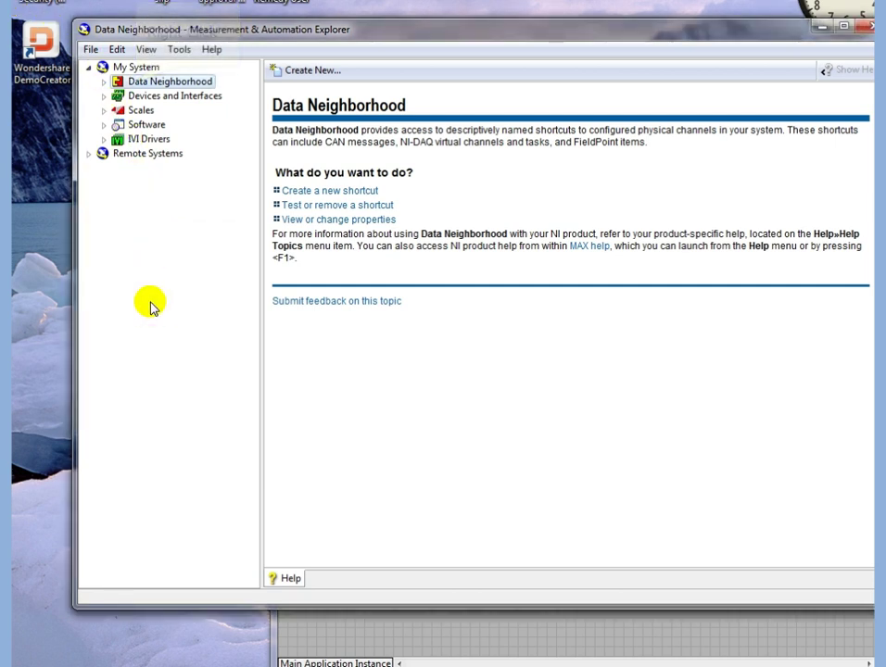
Step: Start a new NI-DAQmx Task from Data Neighborhood's Create New menu
right_click(137, 85)
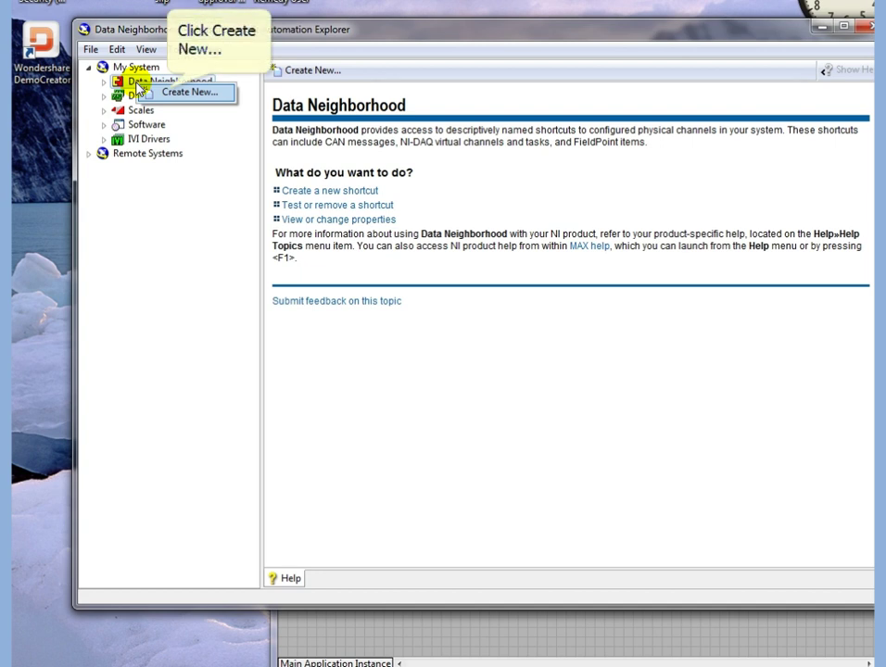
click(170, 91)
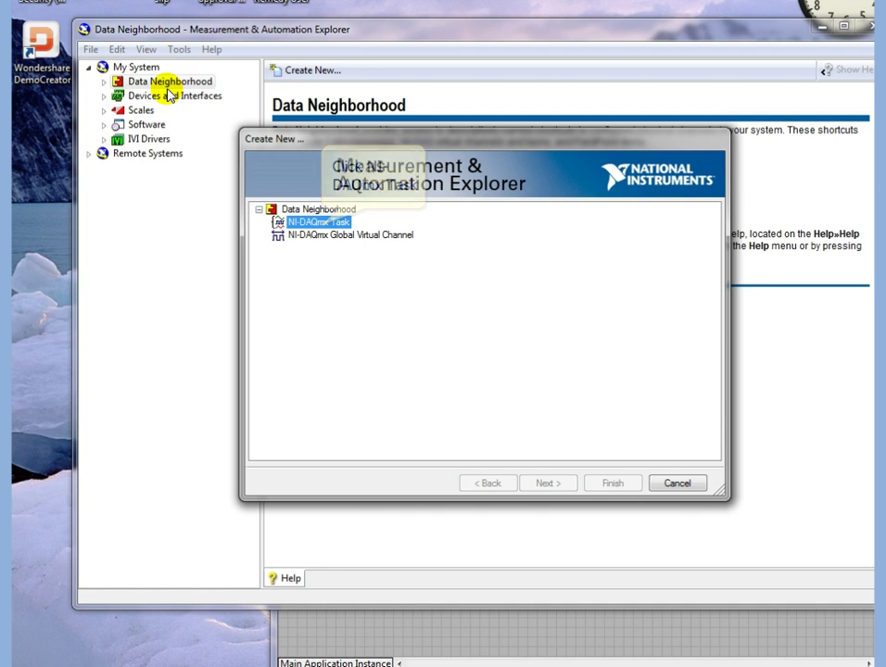
click(320, 224)
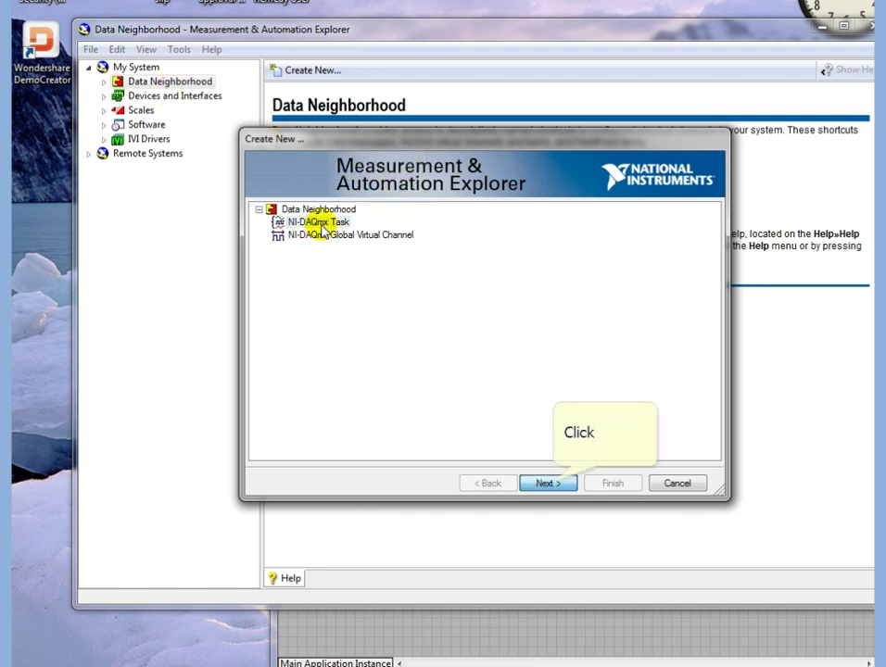
click(550, 483)
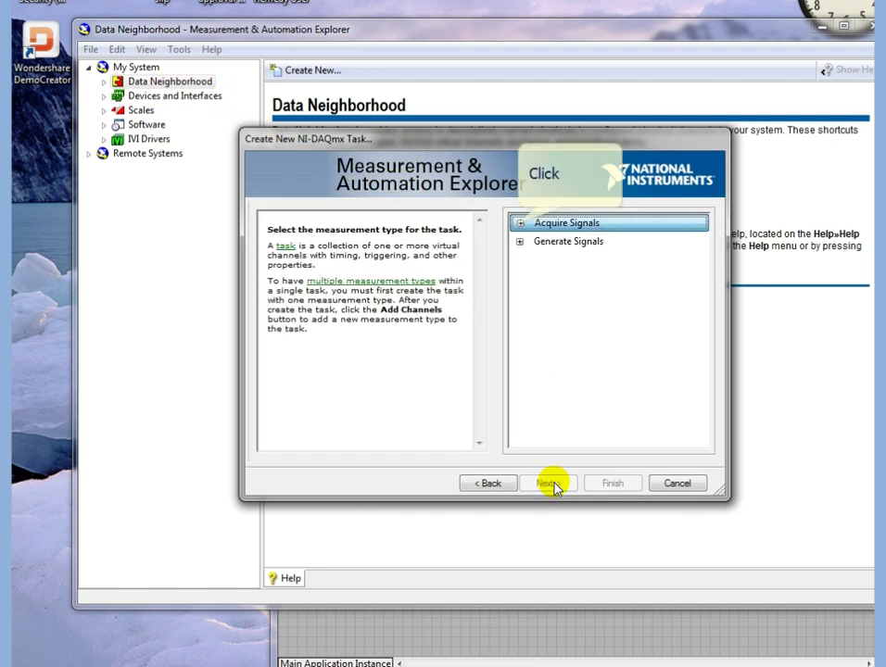
Step: Choose Analog Input Voltage on channels ai0 and ai1 and name the task 'my input'
click(520, 224)
click(536, 243)
click(561, 262)
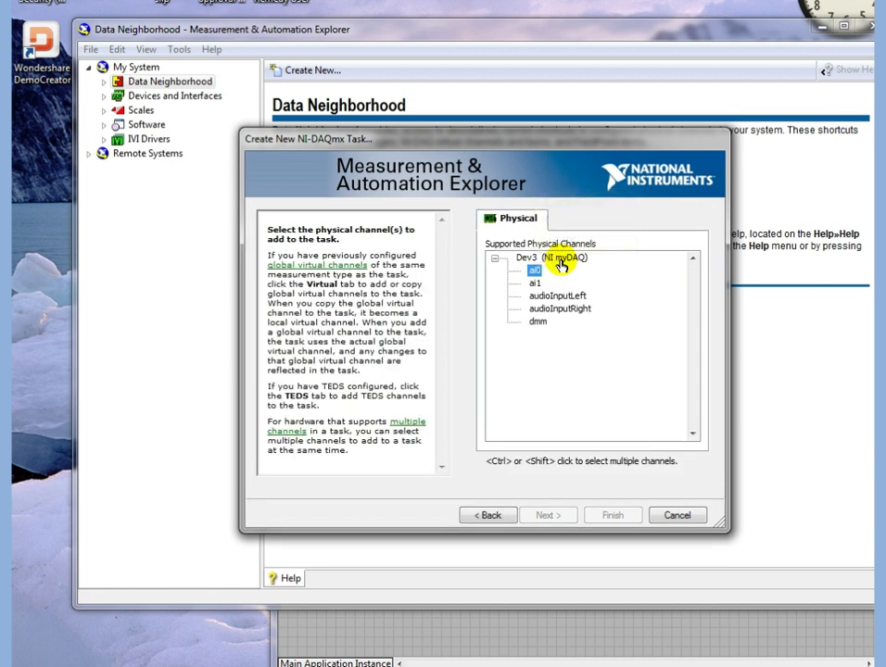
click(534, 271)
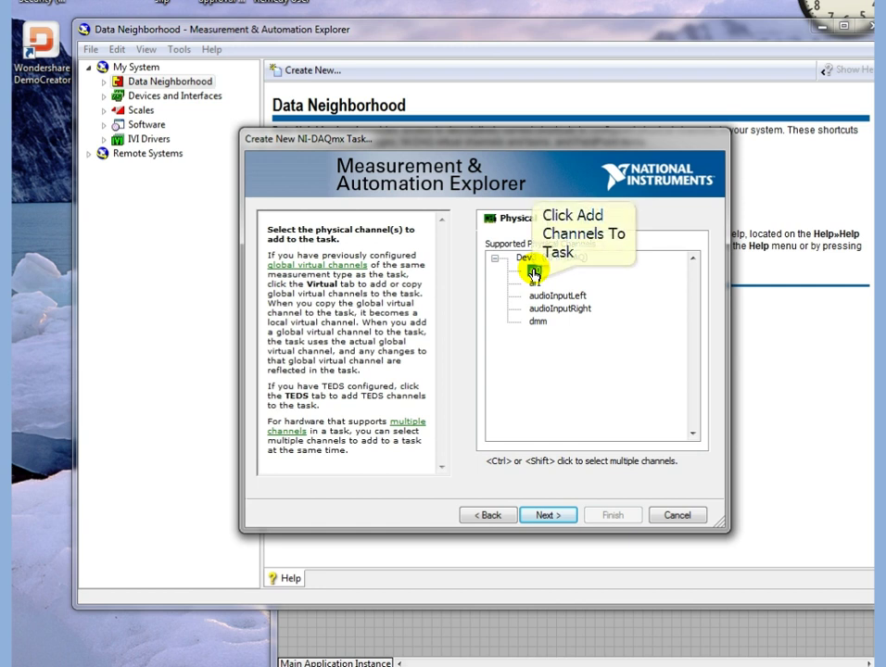
click(534, 280)
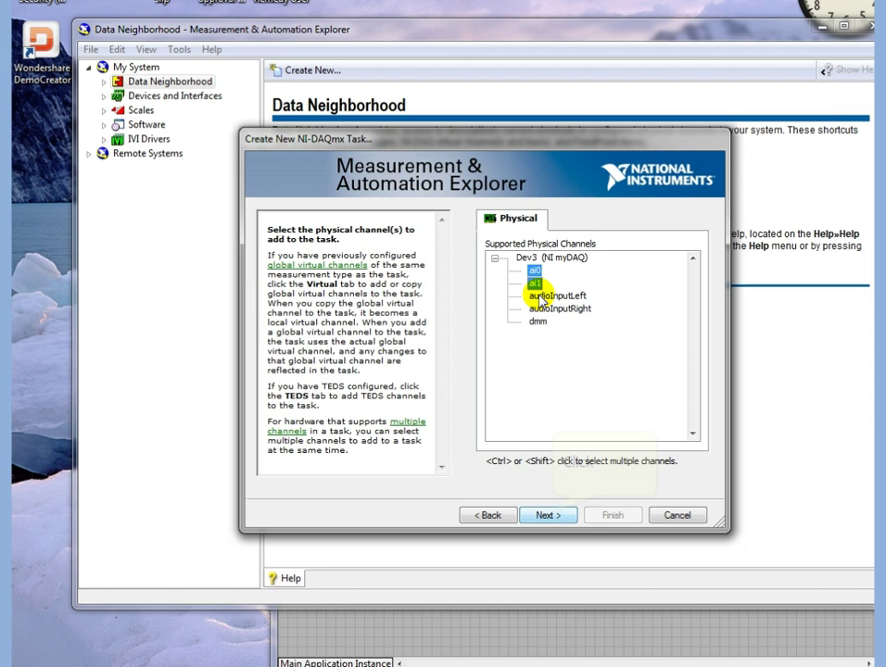
click(549, 515)
text(my input)
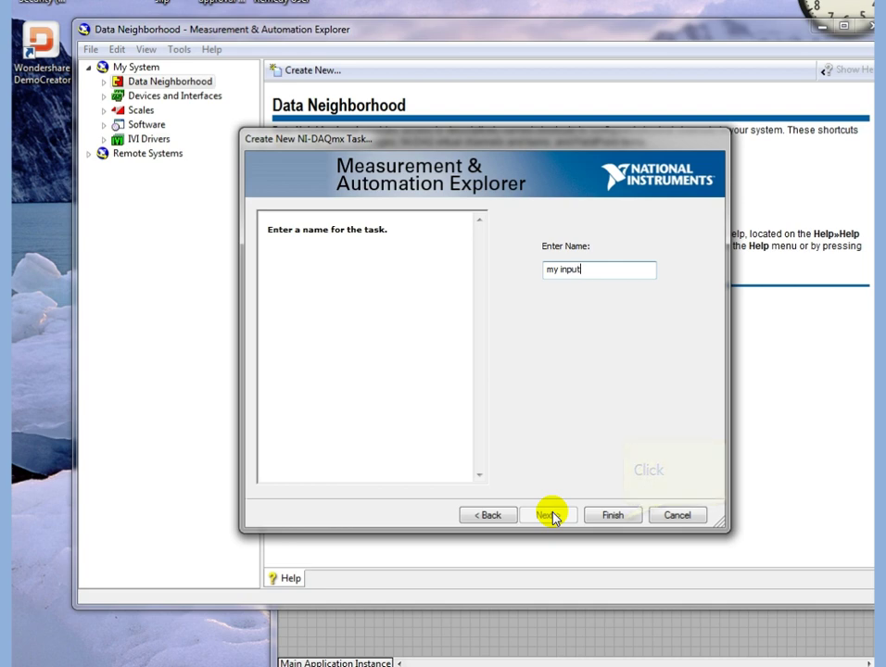
Step: Finish the task with 5 samples to read at 100 Hz, then save and test-run it
click(614, 517)
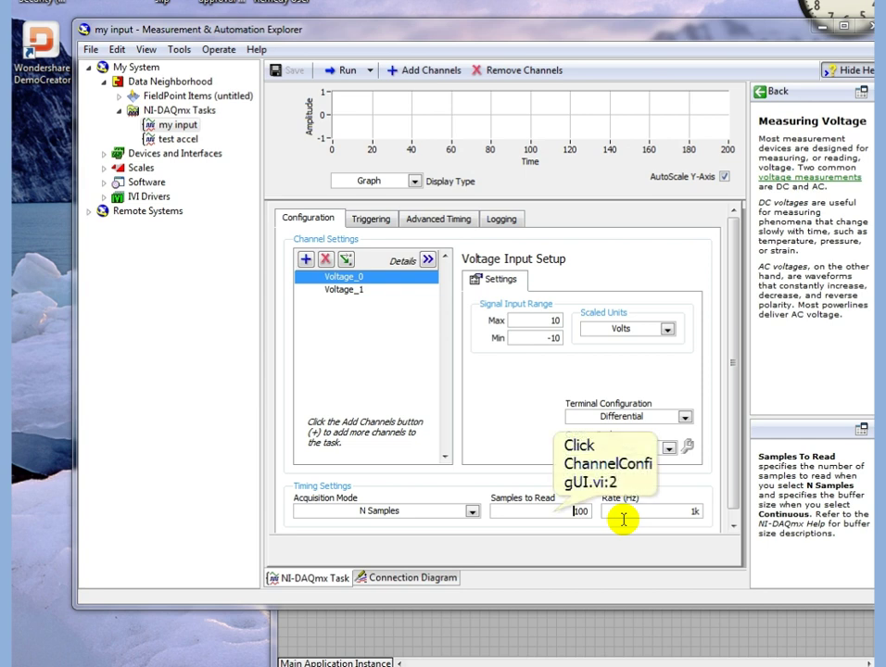
double_click(548, 511)
text(5)
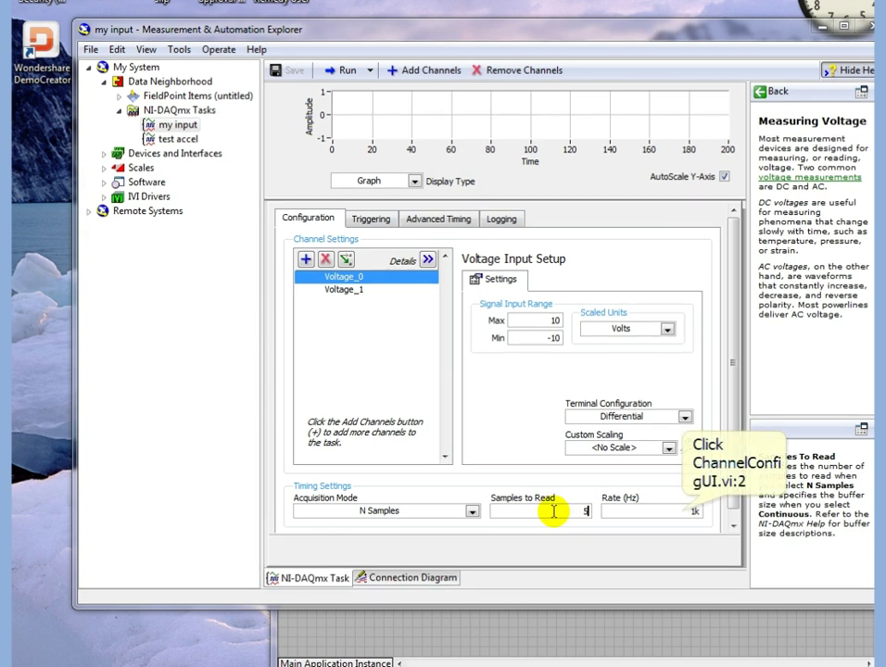
double_click(682, 511)
text(100)
key(Return)
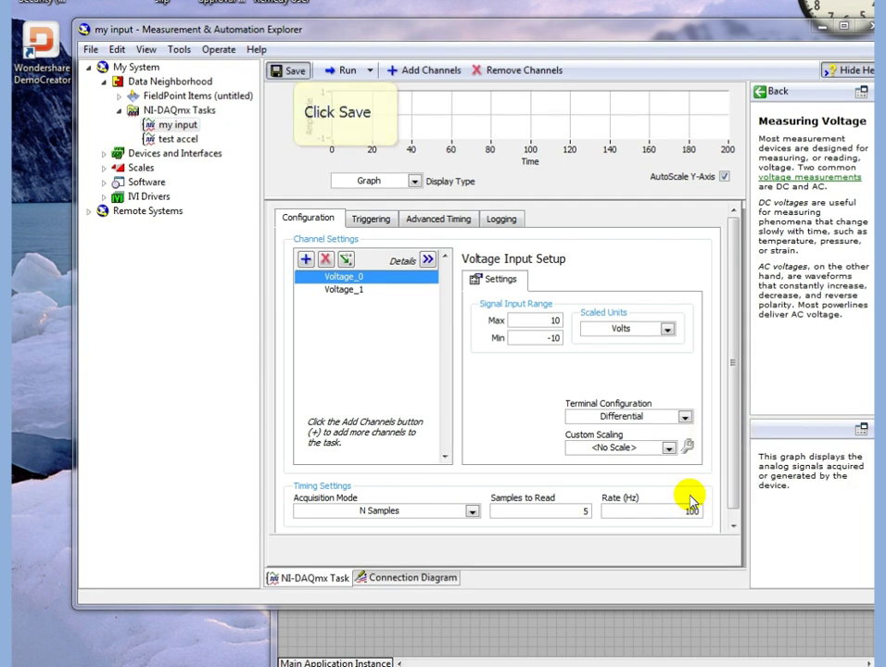
click(293, 72)
click(340, 70)
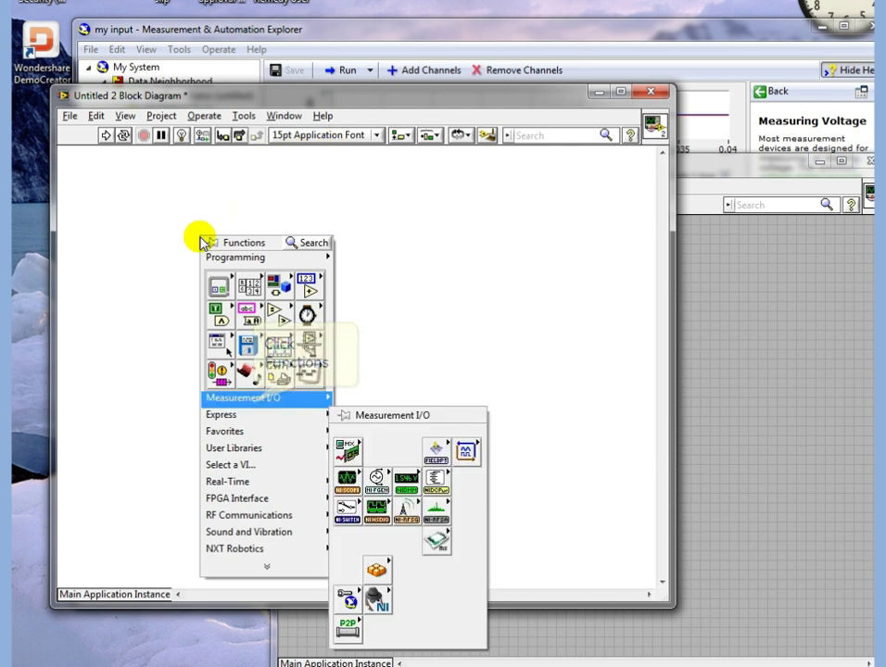
Step: Open Measurement I/O > DAQmx - Data Acquisition in the Functions palette
click(245, 400)
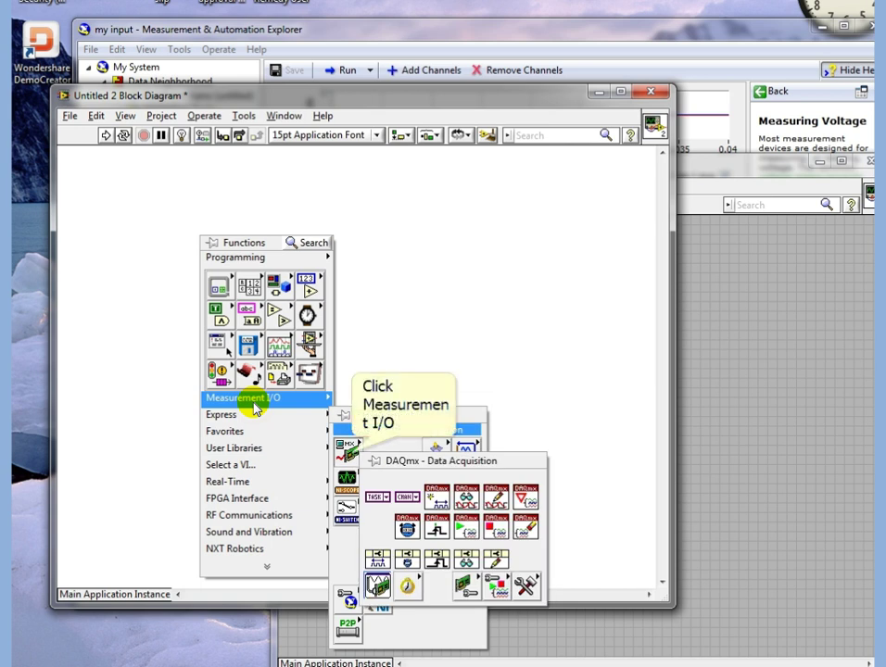
click(349, 455)
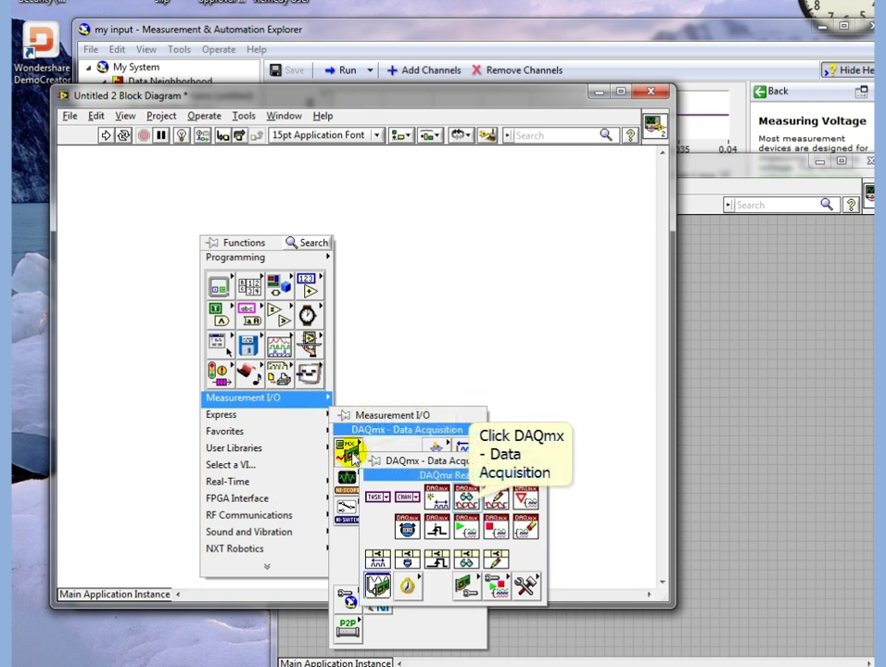
Step: Place DAQmx Read on the diagram and set it to Analog 2D DBL NChan NSamp
click(416, 471)
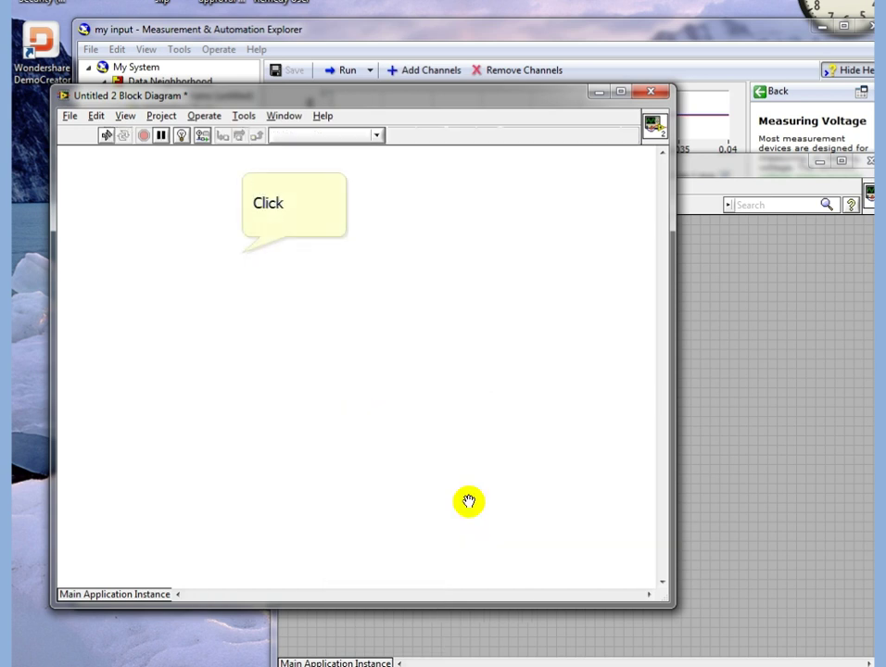
click(240, 253)
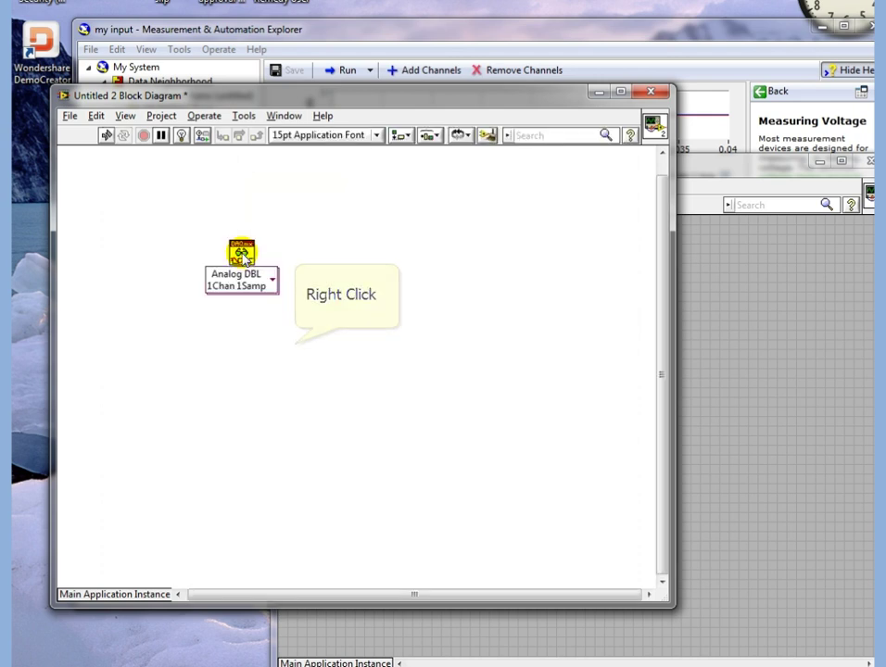
shift+right_click(293, 342)
click(302, 368)
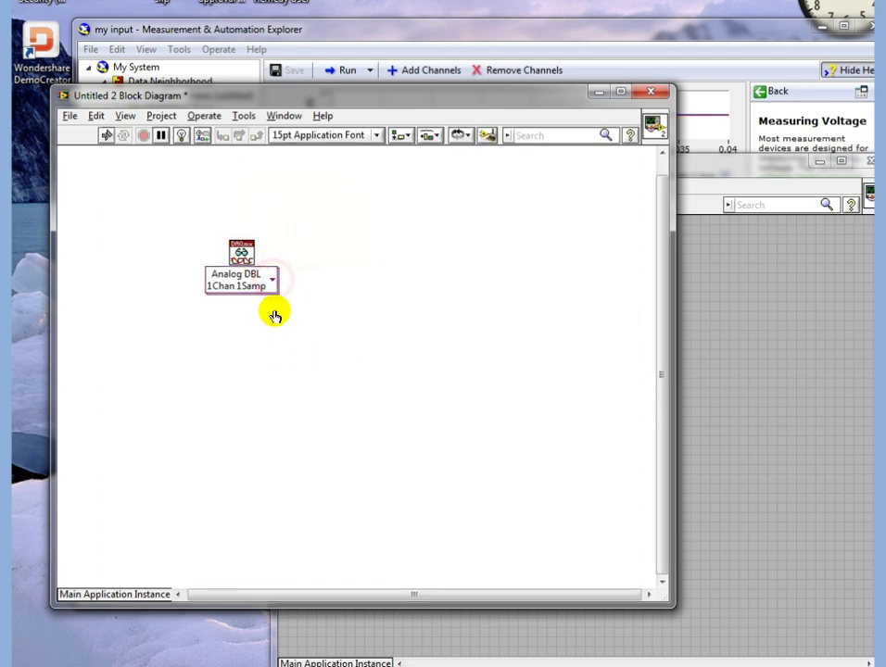
click(272, 278)
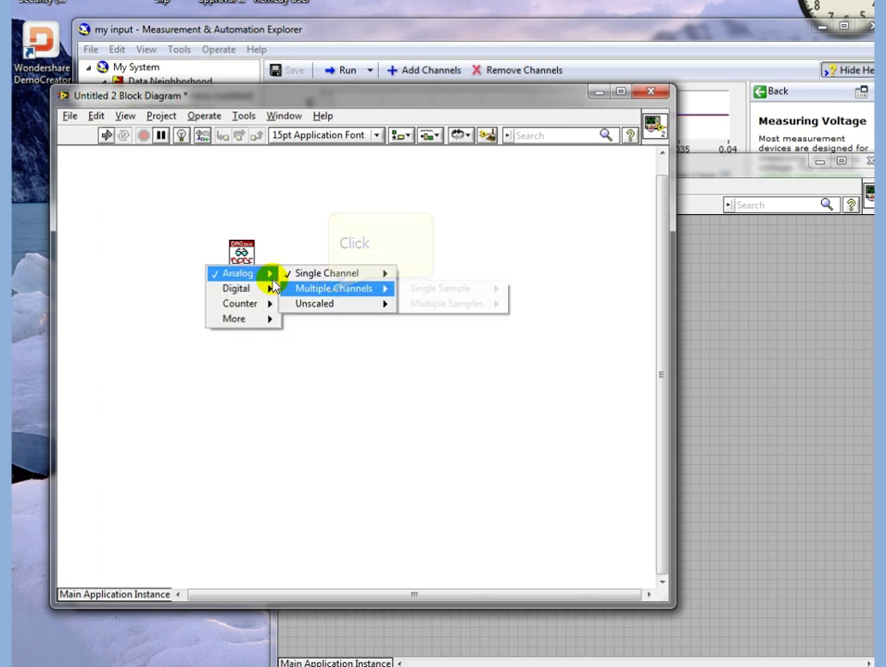
mouse_move(330, 293)
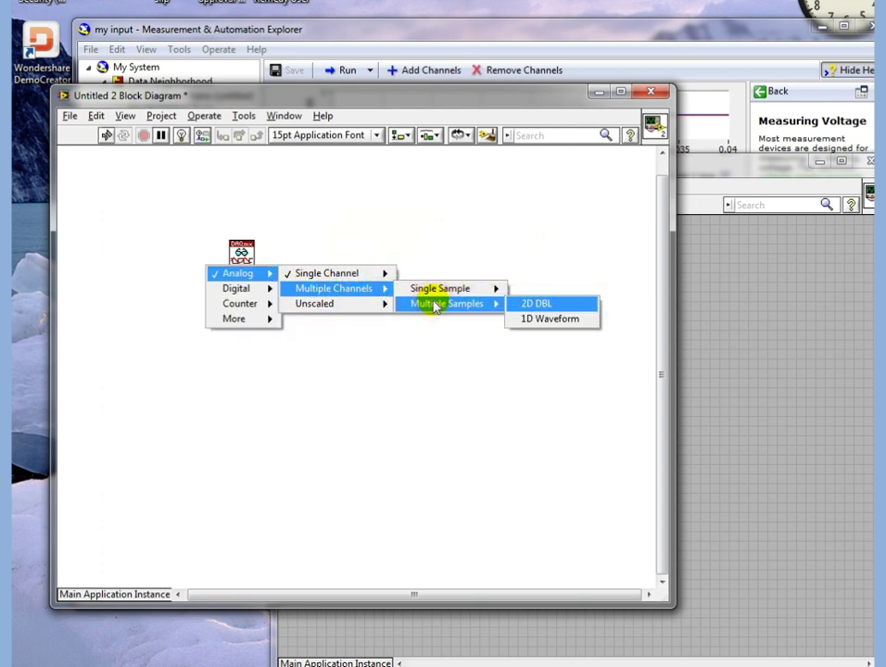
click(537, 304)
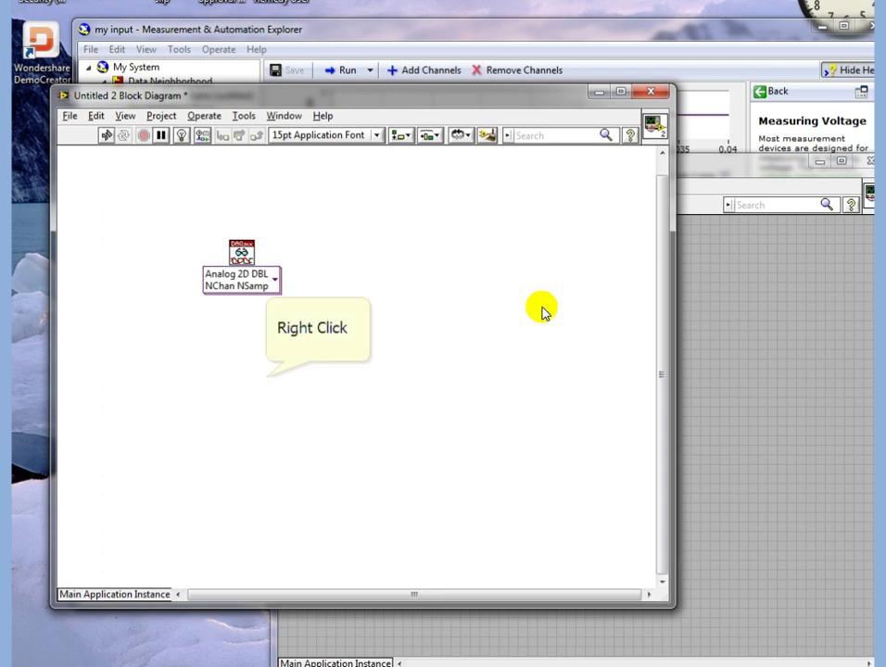
Step: Create a task constant for DAQmx Read and set it to 'my input'
shift+right_click(266, 378)
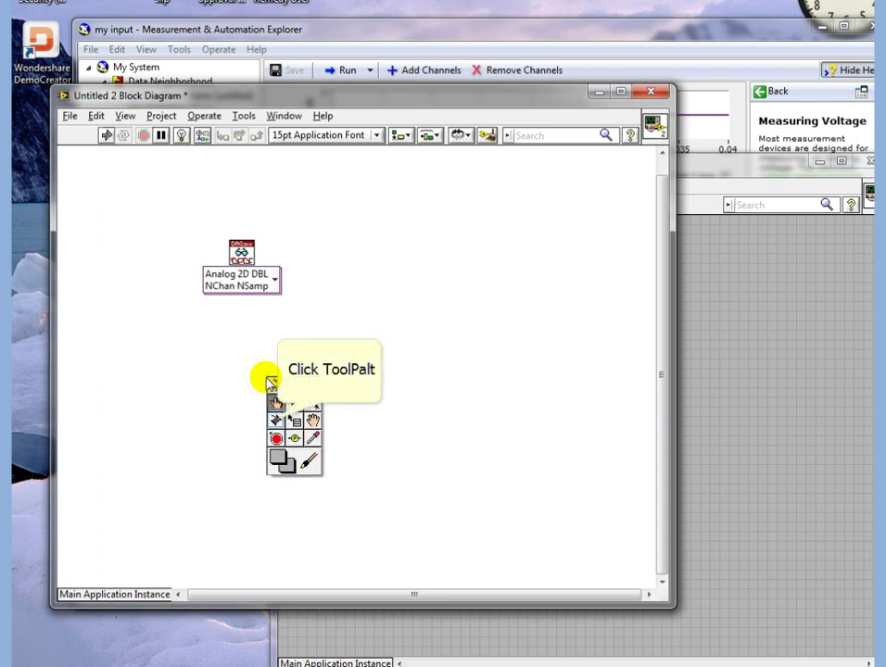
right_click(232, 246)
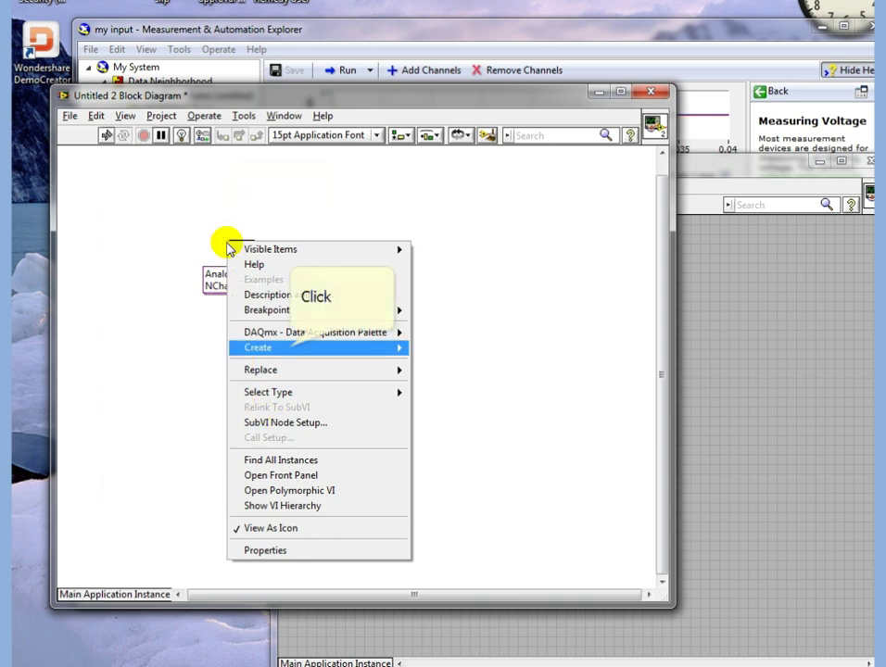
click(291, 346)
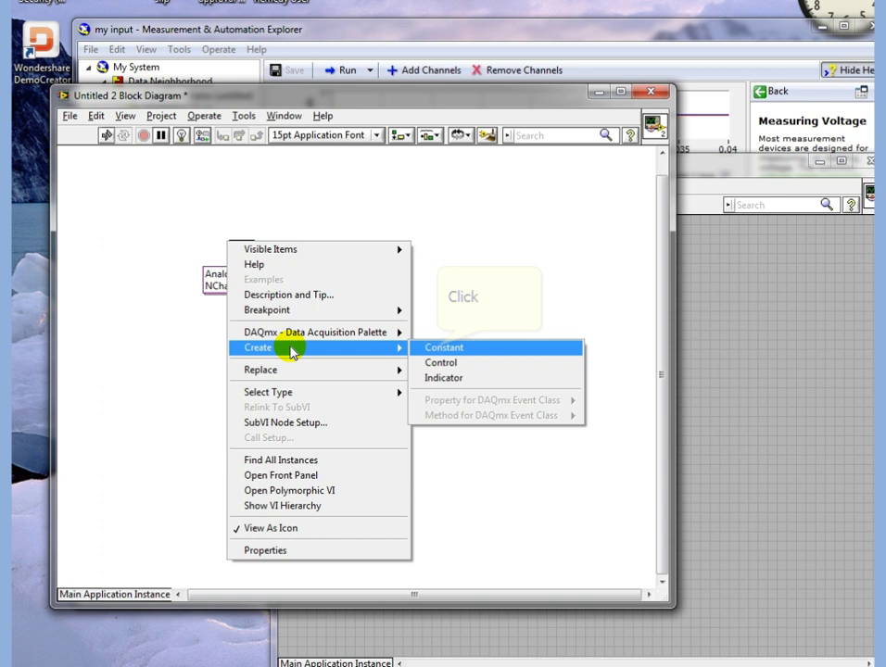
click(439, 349)
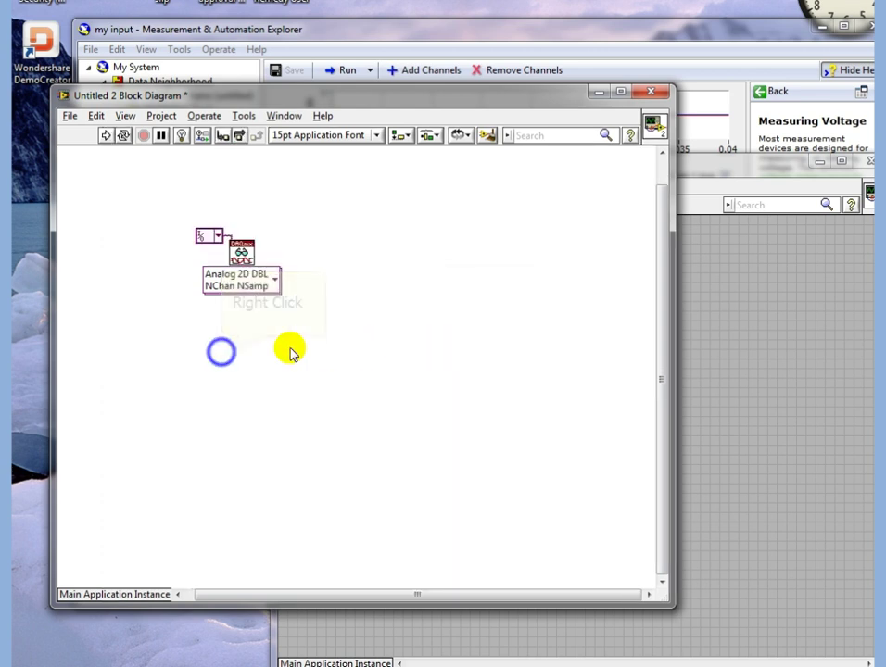
shift+right_click(222, 352)
click(231, 377)
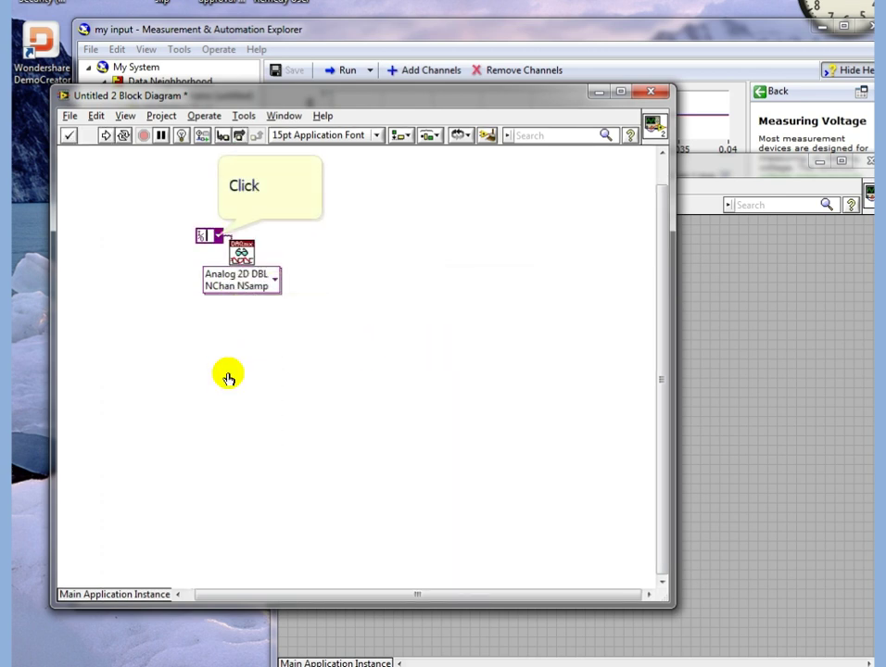
click(218, 237)
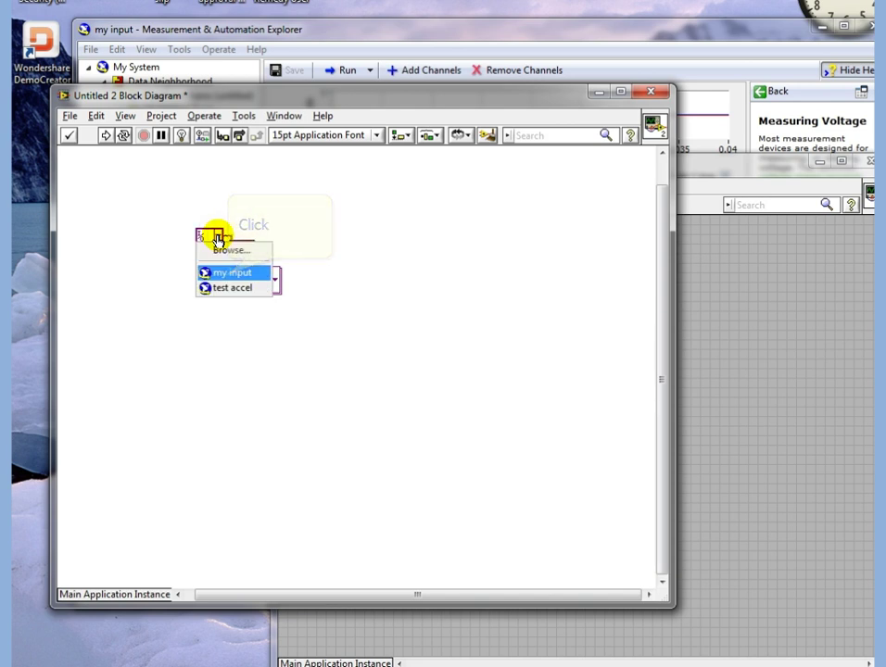
click(228, 273)
right_click(228, 278)
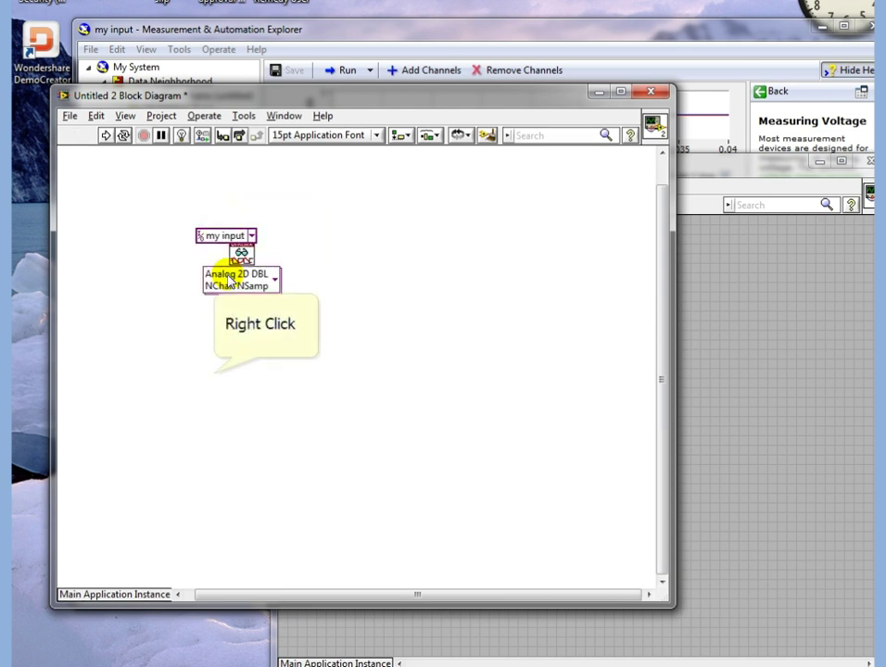
shift+right_click(217, 375)
Step: Place a Waveform Graph on the front panel and expand its legend to Plot 0 and Plot 1
click(224, 380)
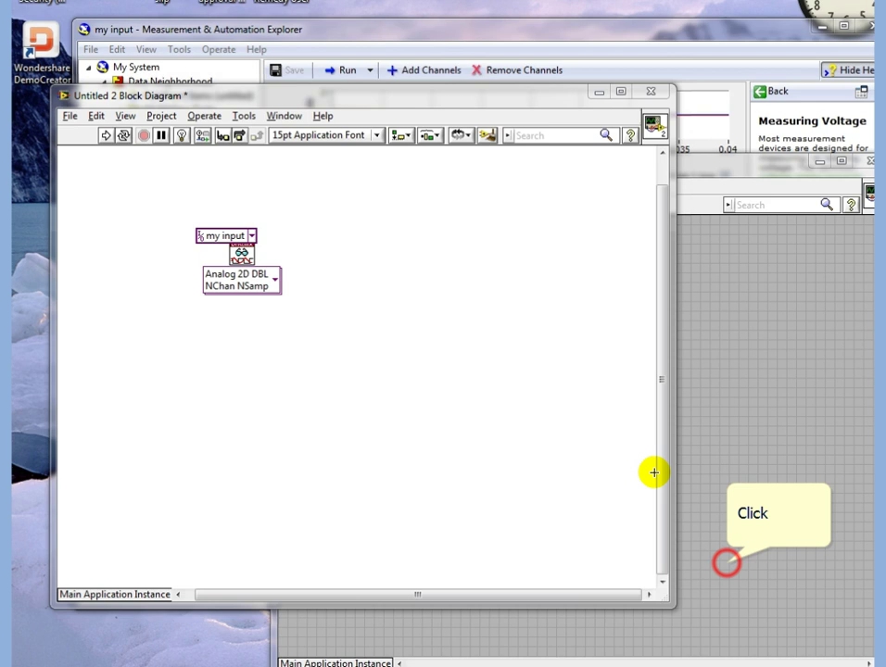
click(726, 562)
right_click(375, 349)
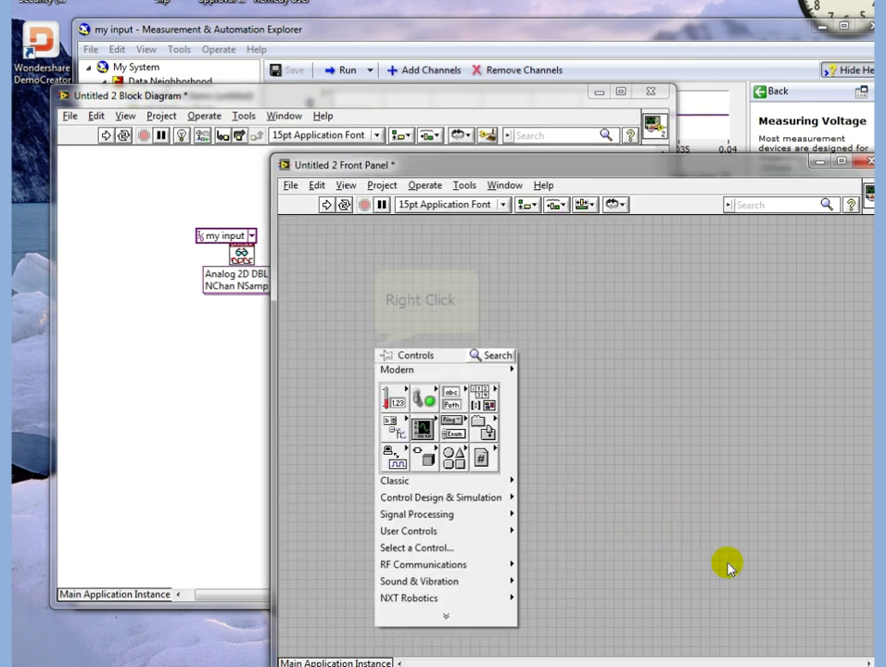
click(422, 428)
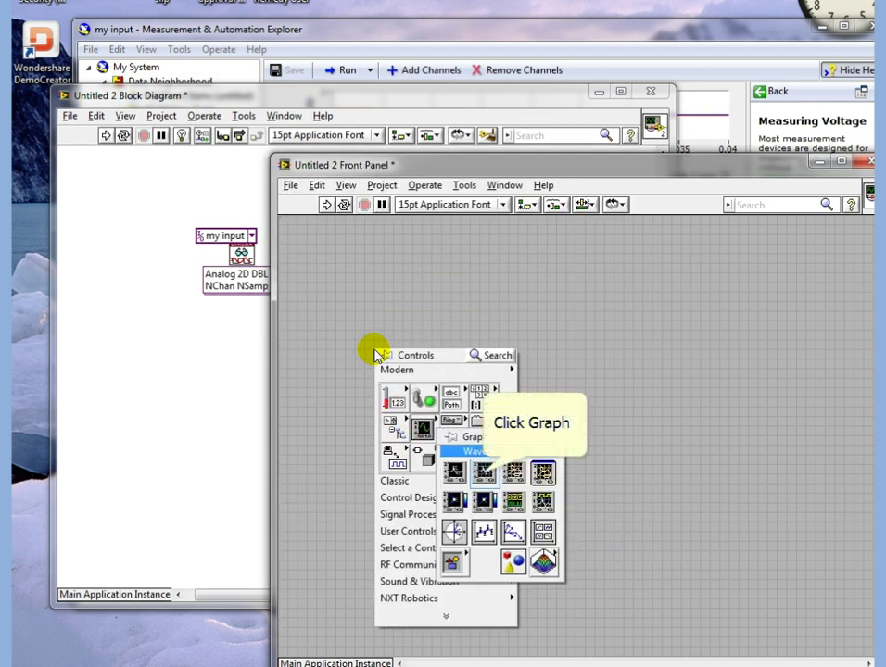
click(483, 472)
click(459, 412)
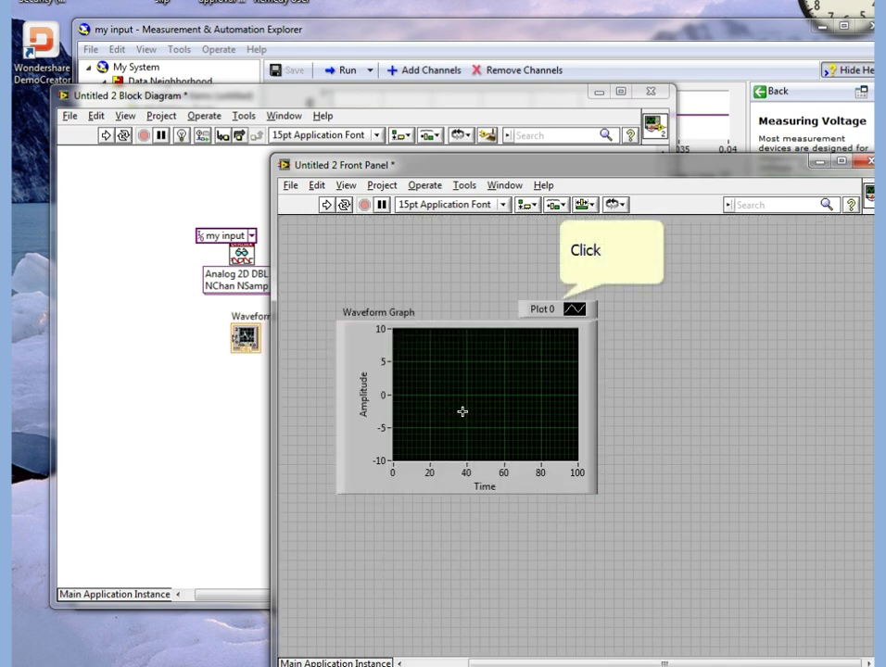
click(559, 295)
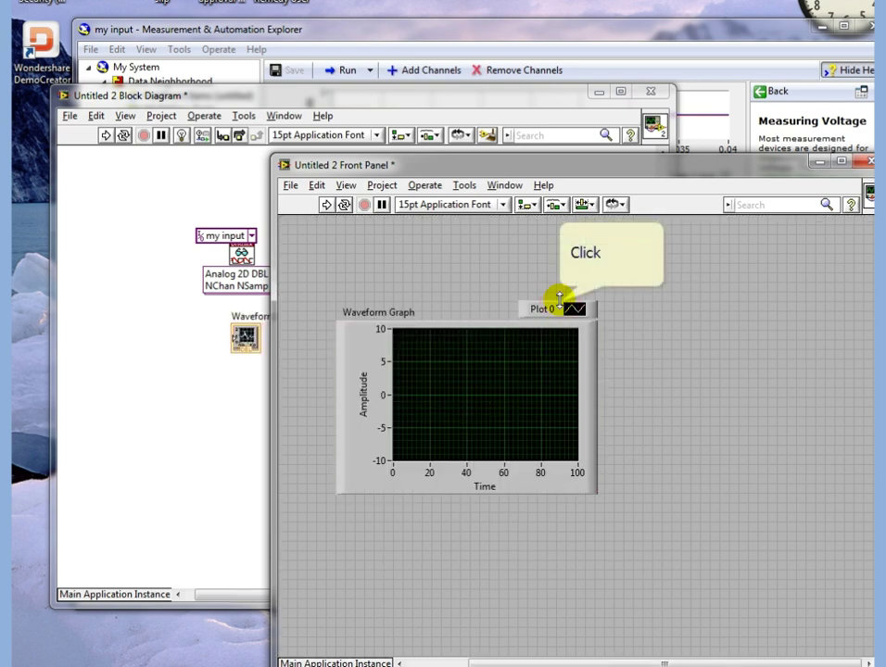
drag(559, 295, 559, 303)
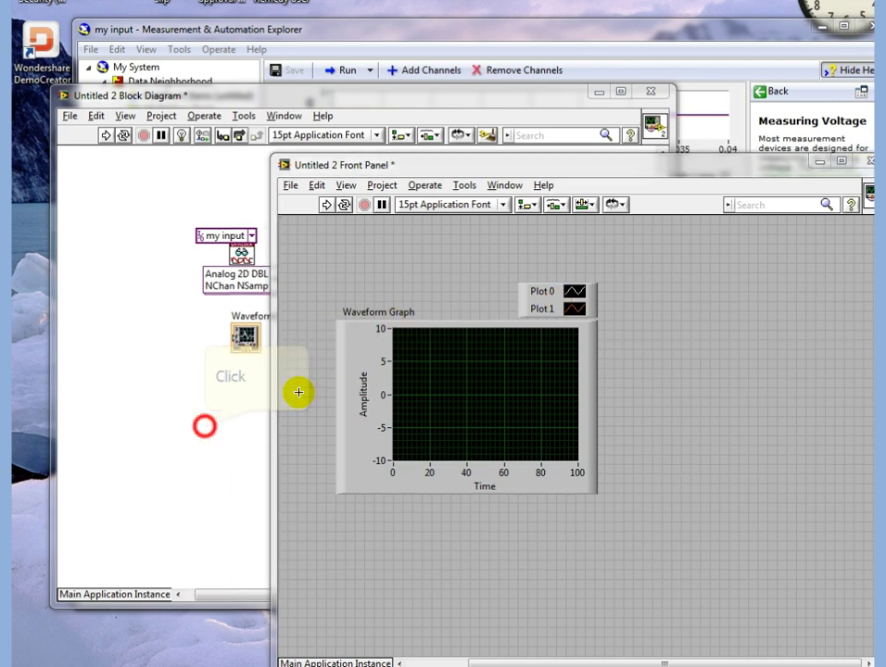
Step: Move the graph terminal next to DAQmx Read and wire the data output into it
click(205, 426)
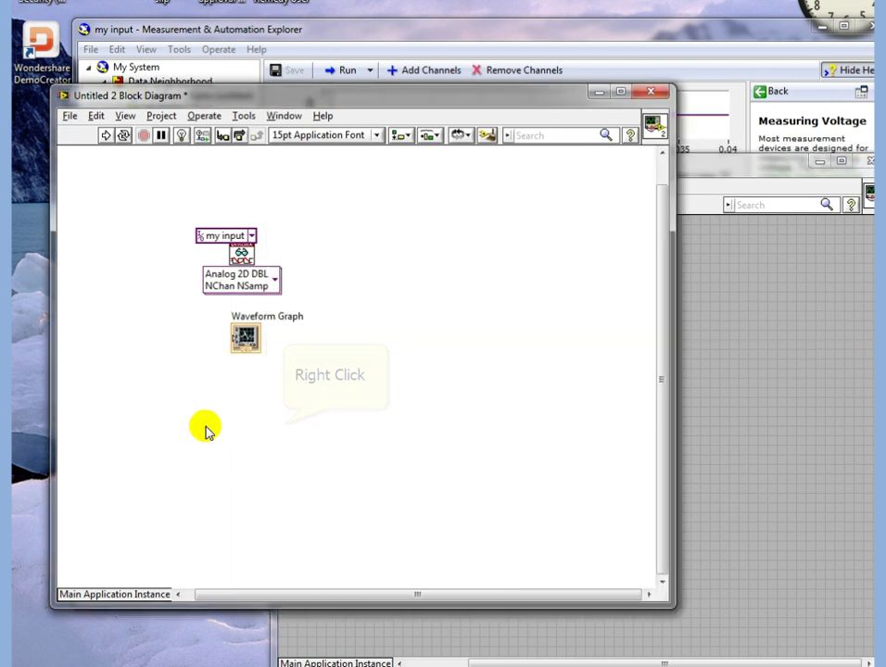
shift+right_click(278, 427)
click(313, 450)
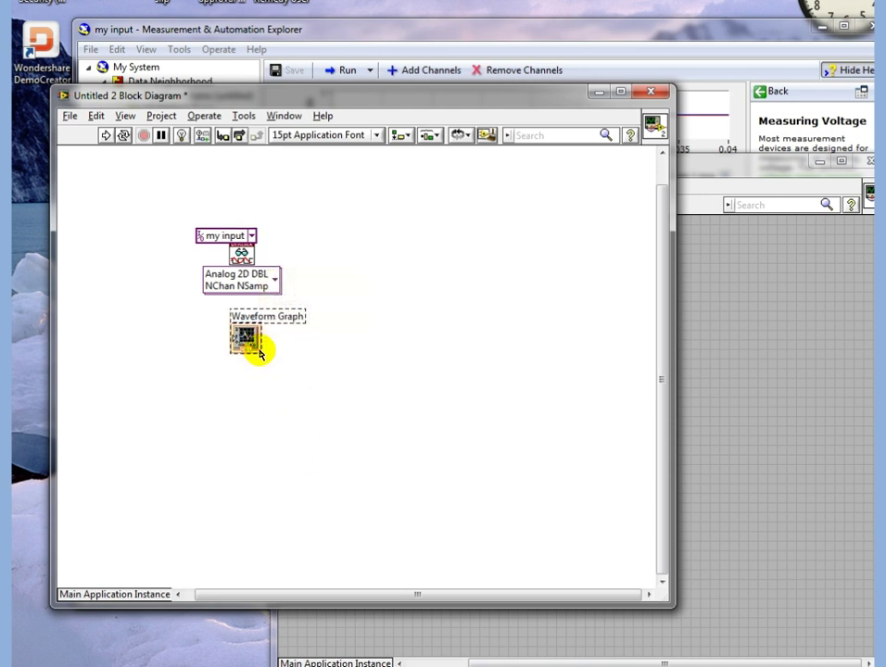
drag(257, 350, 355, 252)
shift+right_click(370, 317)
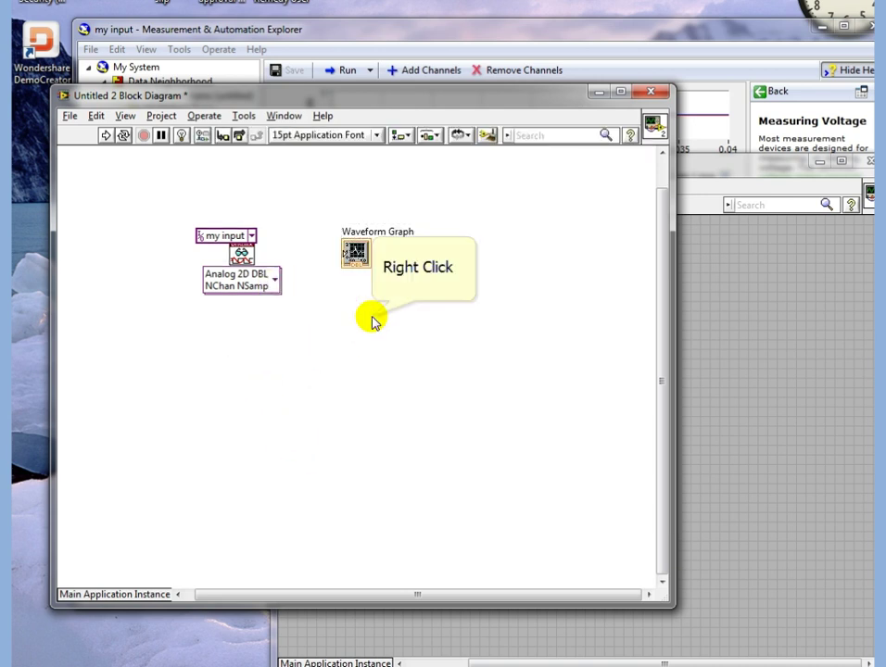
click(381, 359)
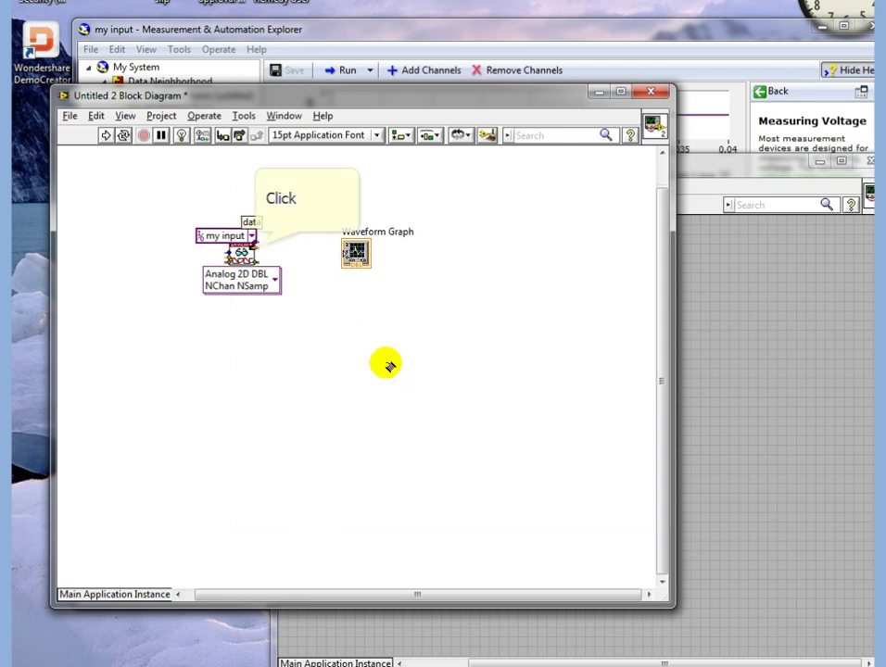
click(253, 250)
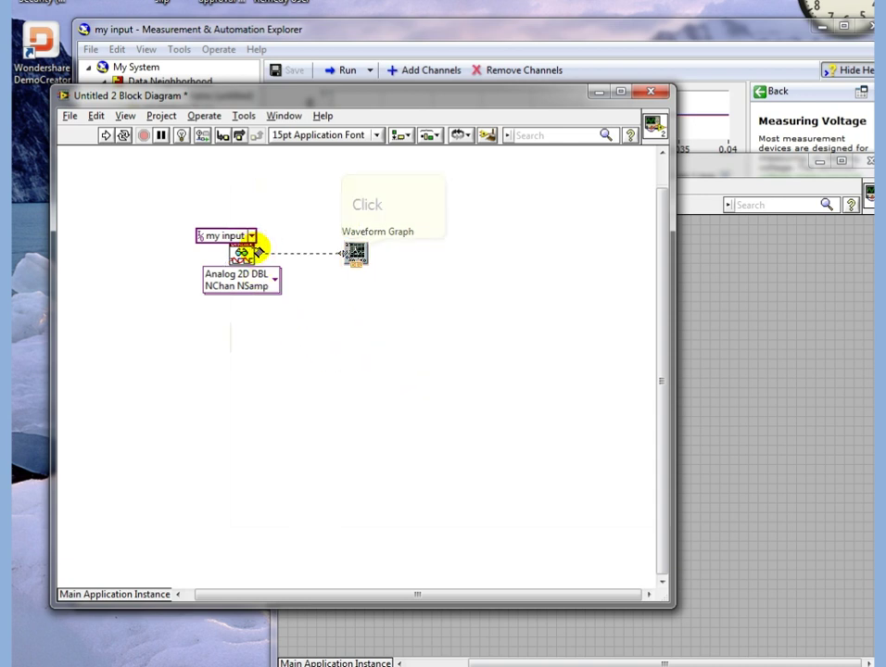
click(348, 255)
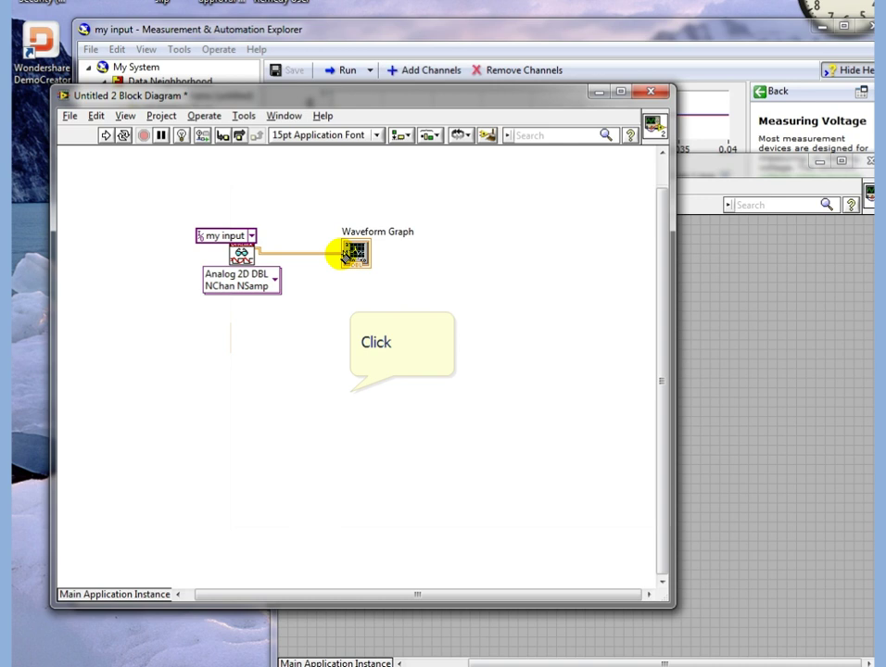
shift+right_click(352, 390)
click(377, 417)
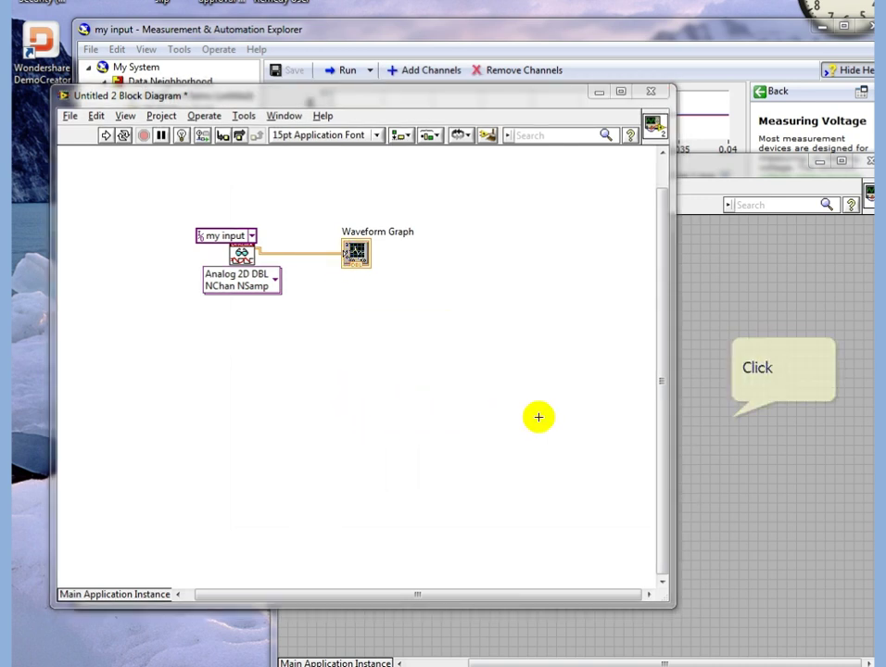
Step: Run the VI from the front panel, plotting the acquired samples over time 0–4
click(732, 417)
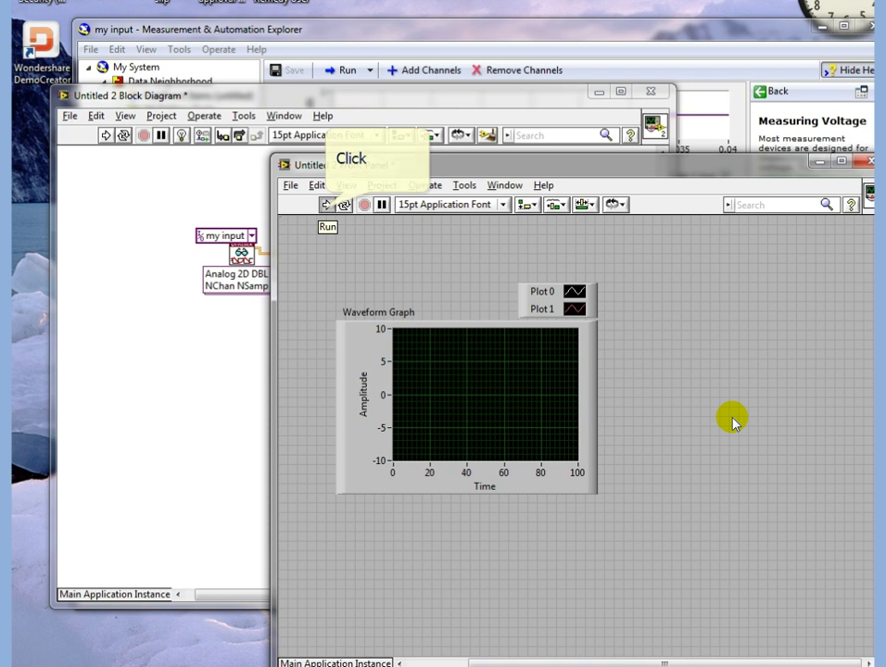
click(326, 205)
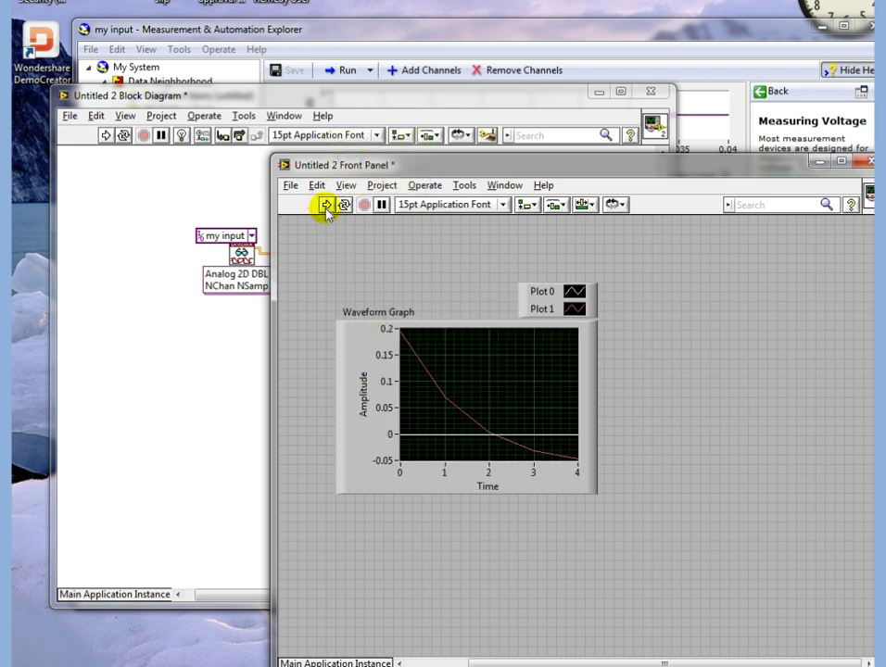